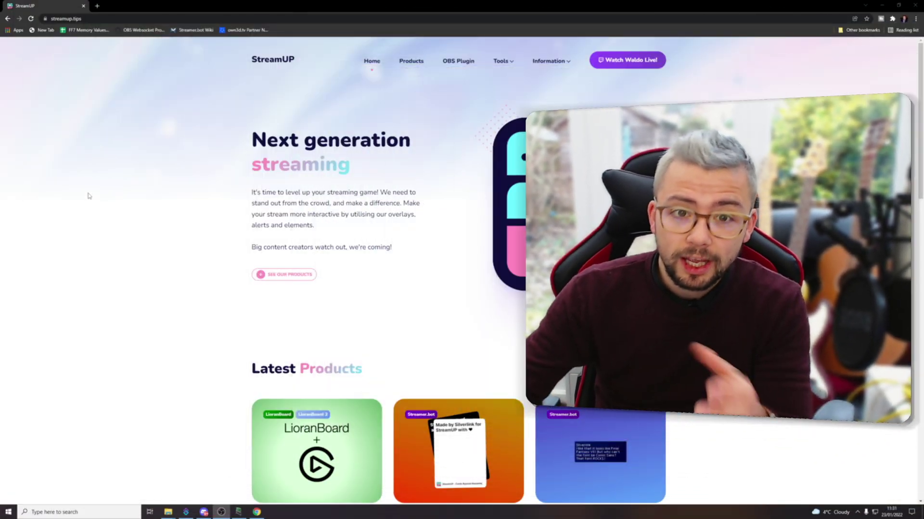
Scroll the StreamUP home page, then go to its Products page from the navigation bar.
scroll(376, 227, "down", 1)
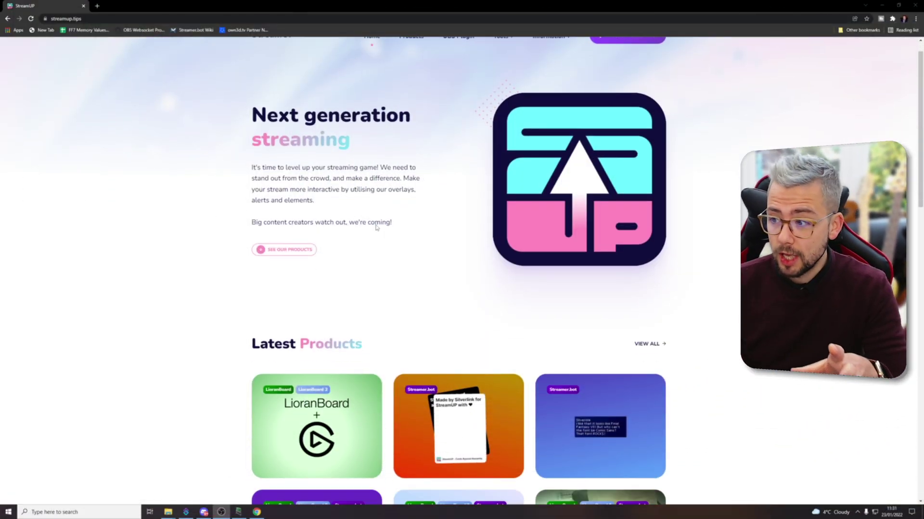
scroll(241, 244, "down", 2)
scroll(389, 310, "up", 3)
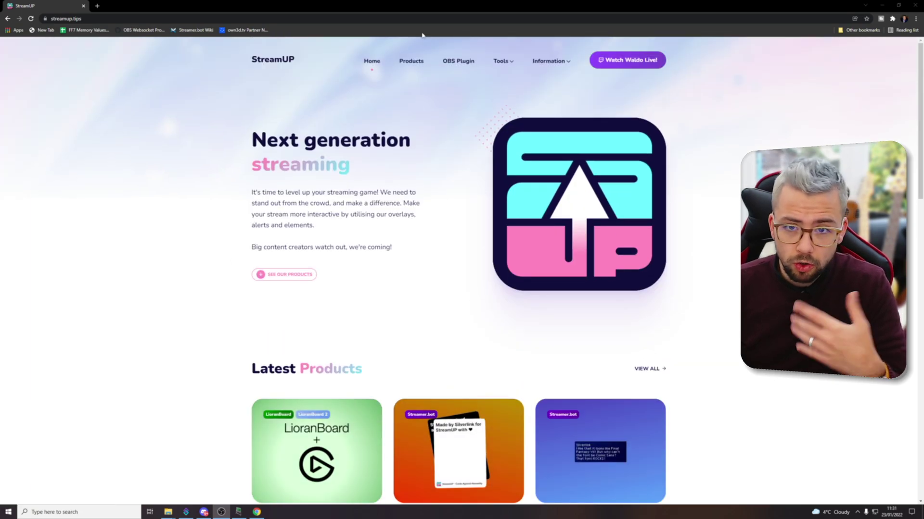
left_click(411, 60)
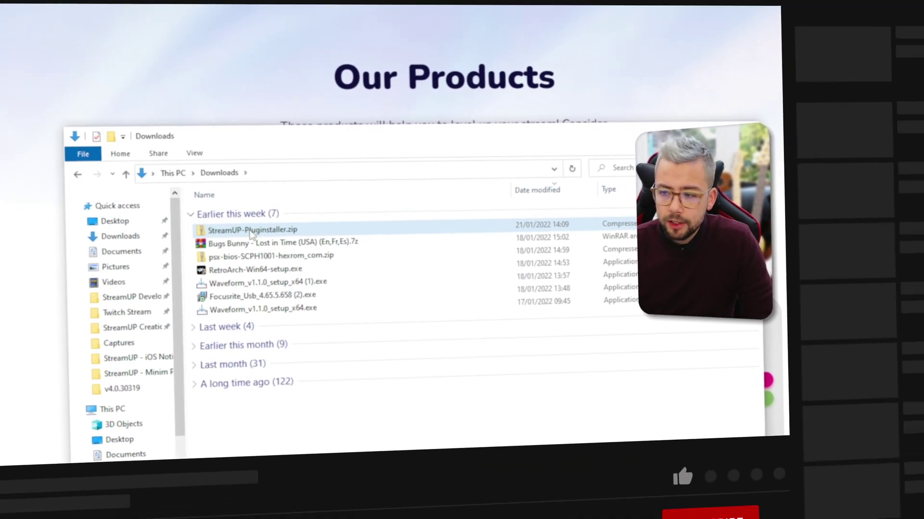
Extract all of StreamUP-Pluginstaller.zip into the suggested StreamUP-Pluginstaller folder.
mouse_move(252, 254)
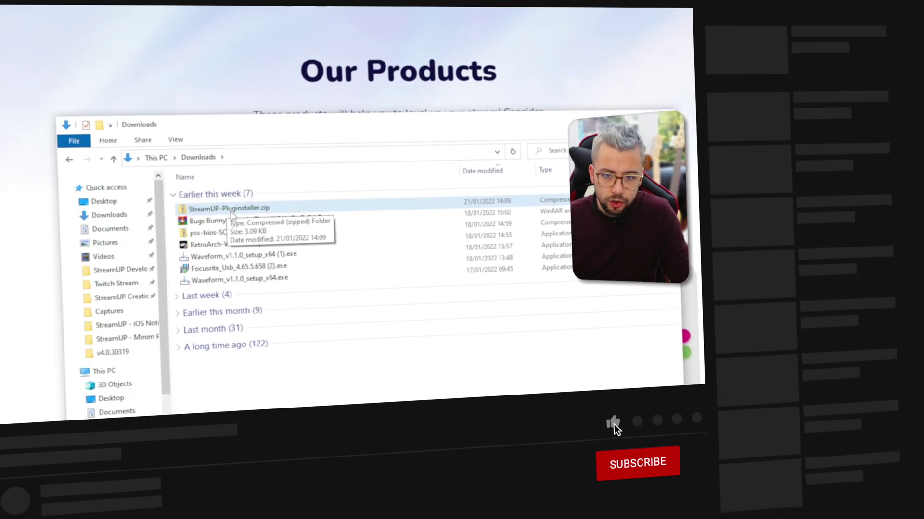
right_click(232, 212)
left_click(250, 242)
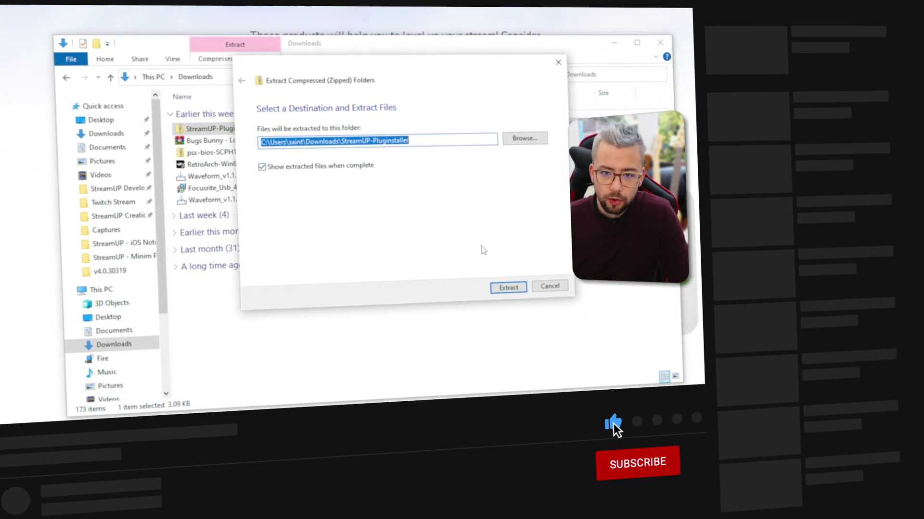
left_click(508, 284)
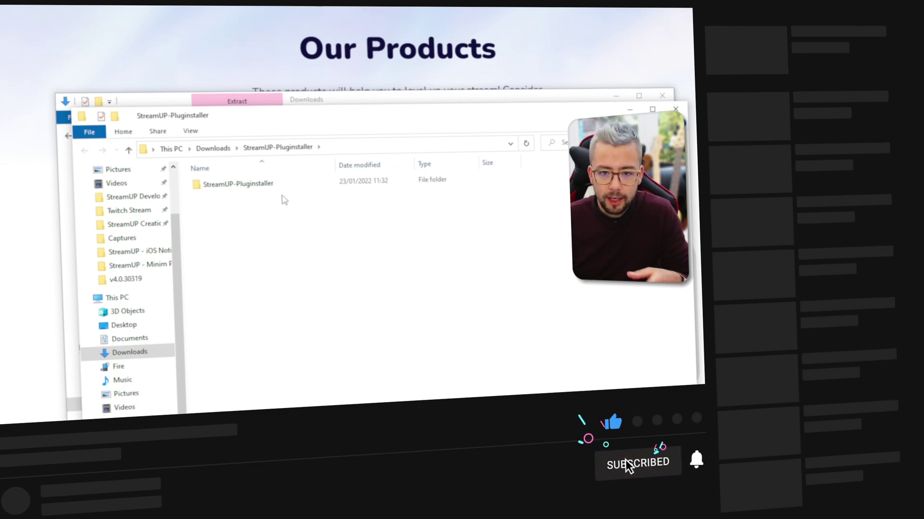
Open ReadMe.txt from the inner StreamUP-Pluginstaller folder, review the listed plugins, then close Notepad.
double_click(266, 199)
double_click(235, 201)
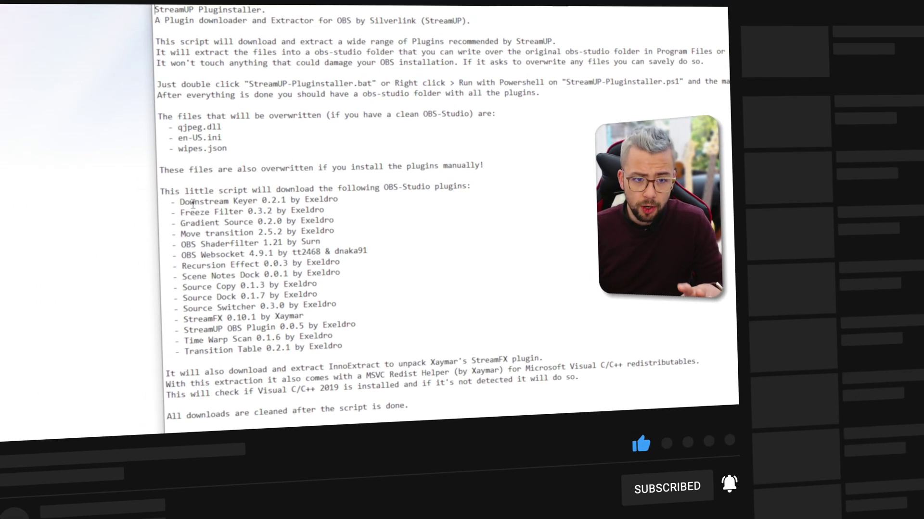
left_click_drag(192, 204, 294, 348)
left_click(310, 338)
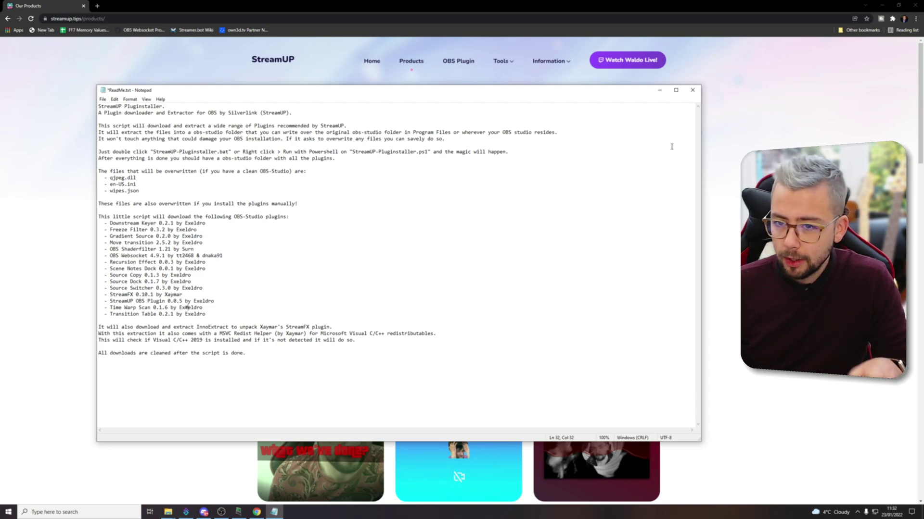
left_click(693, 90)
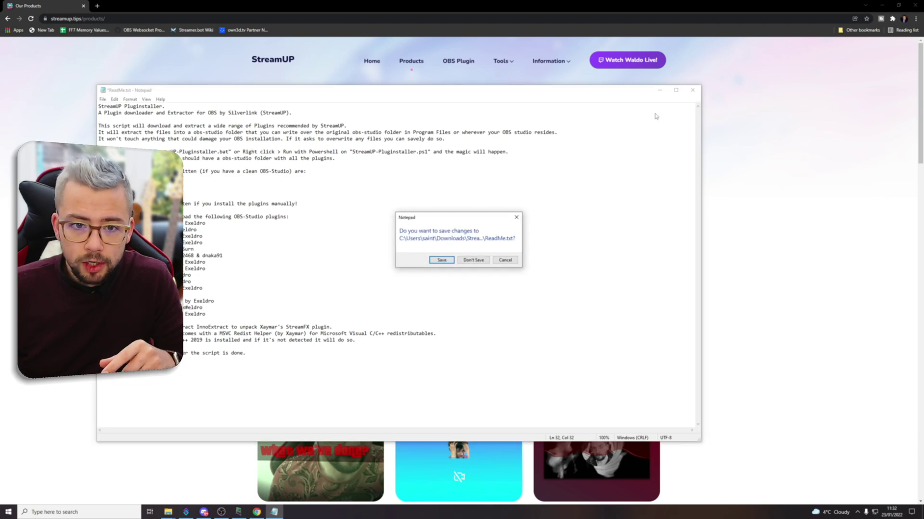
Discard the ReadMe changes and launch the StreamUP-Pluginstaller.bat script.
left_click(473, 260)
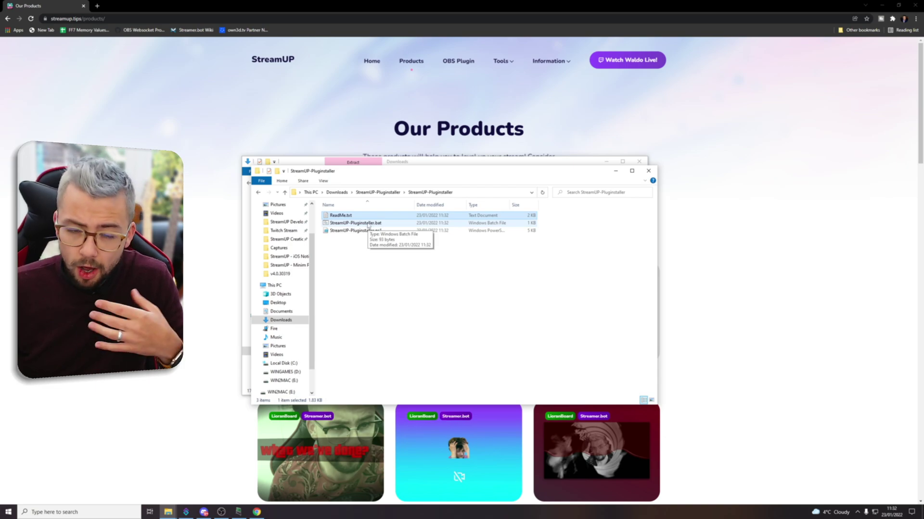
left_click(368, 224)
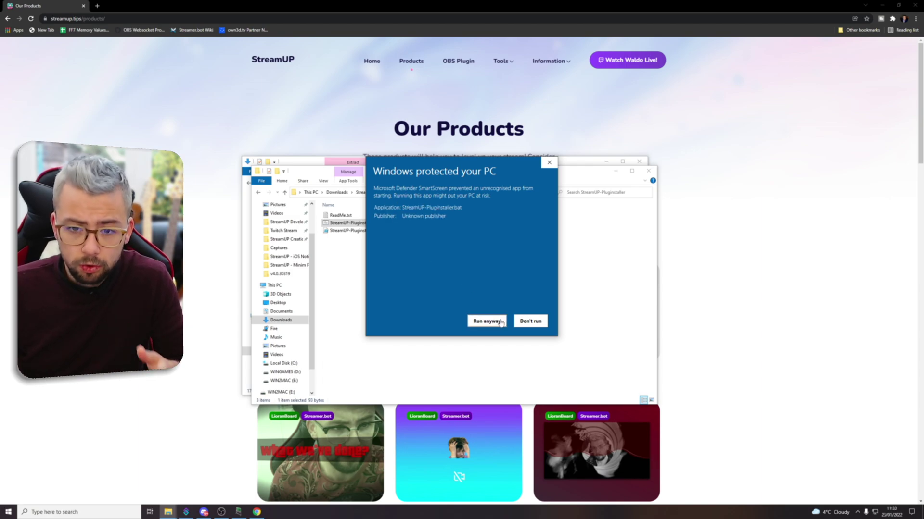
Let the script run past SmartScreen and reposition the console while it downloads the plugins.
left_click(501, 322)
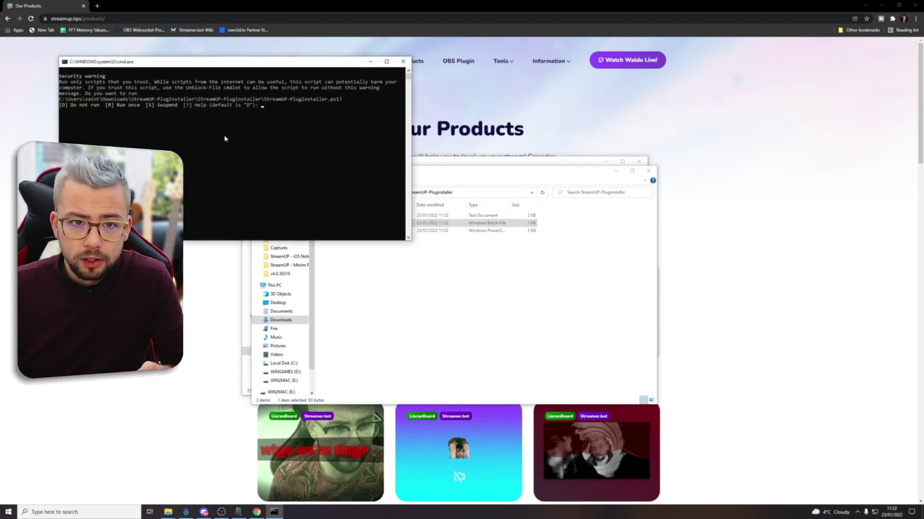
left_click_drag(221, 65, 343, 130)
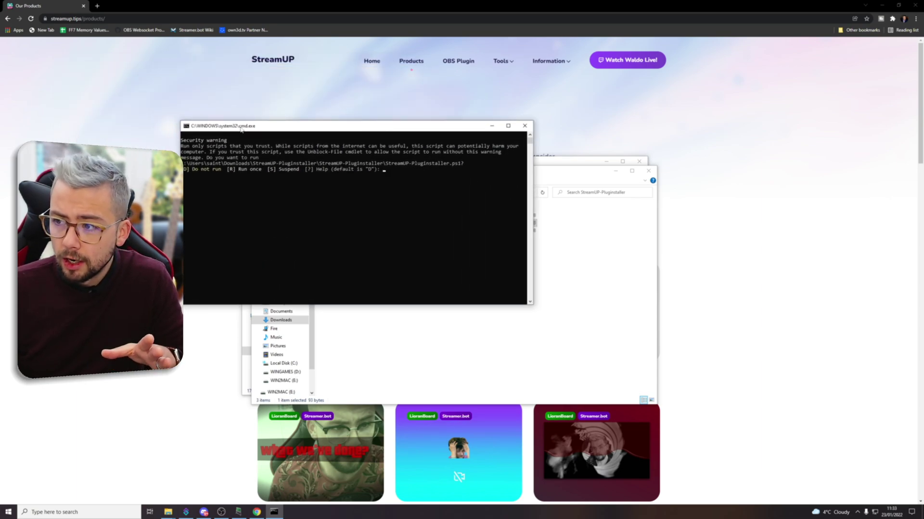
left_click_drag(241, 129, 303, 140)
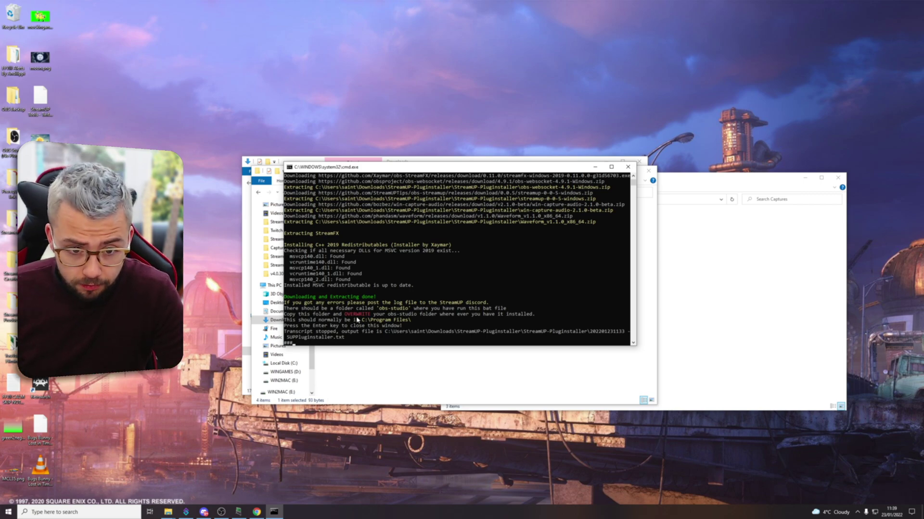
Close the finished console, then read through the SUPPluginstaller transcript log and close it.
key("Return")
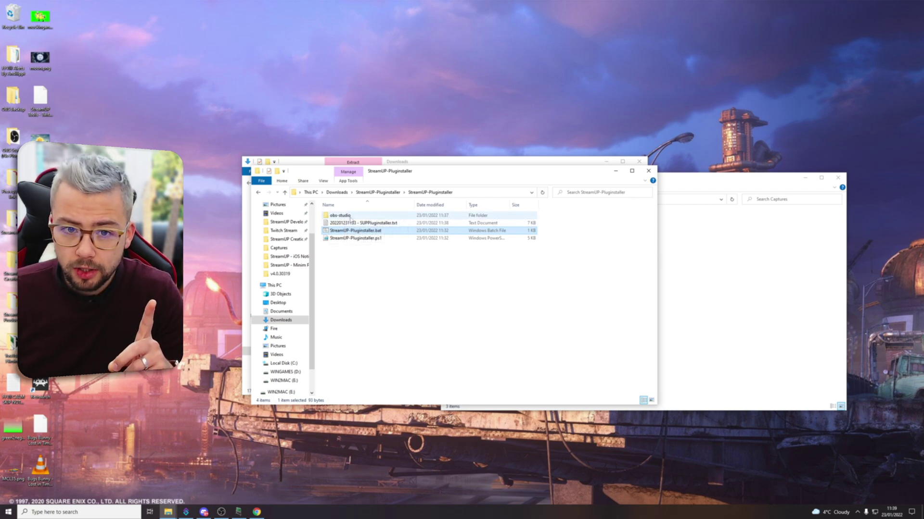
double_click(362, 223)
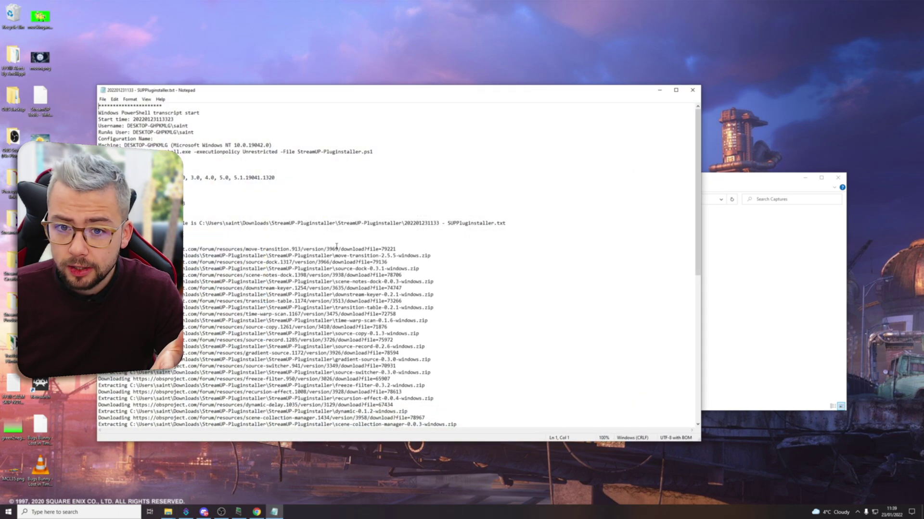
scroll(315, 255, "down", 4)
scroll(316, 255, "up", 10)
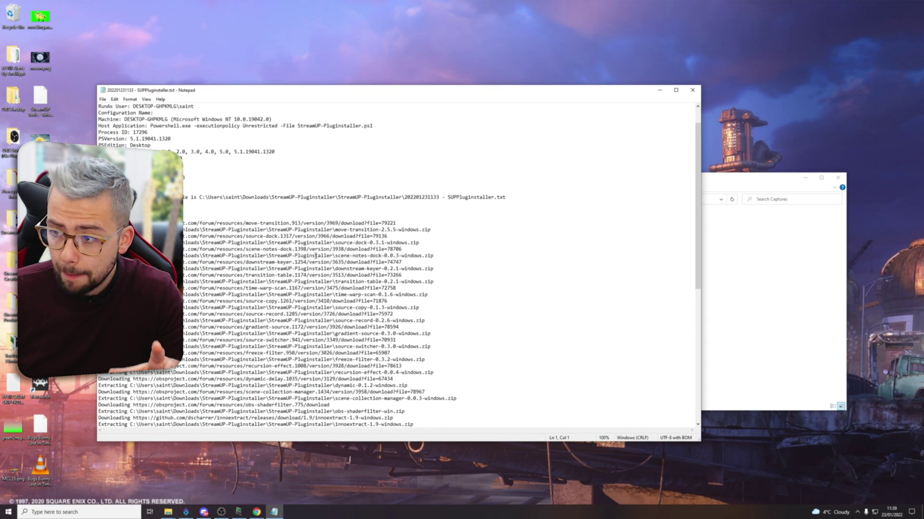
left_click_drag(314, 93, 397, 94)
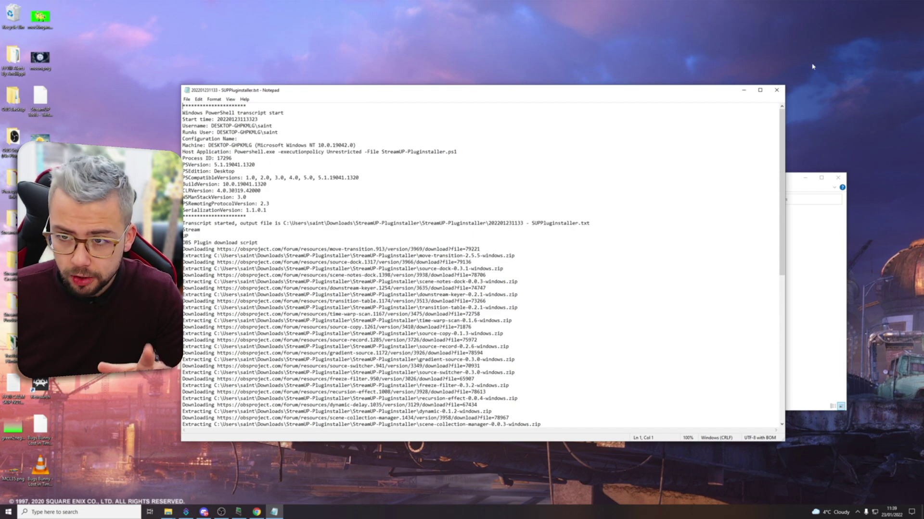
left_click(776, 90)
Inspect the generated obs-studio folder, then return to the StreamUP-Pluginstaller folder.
left_click(338, 217)
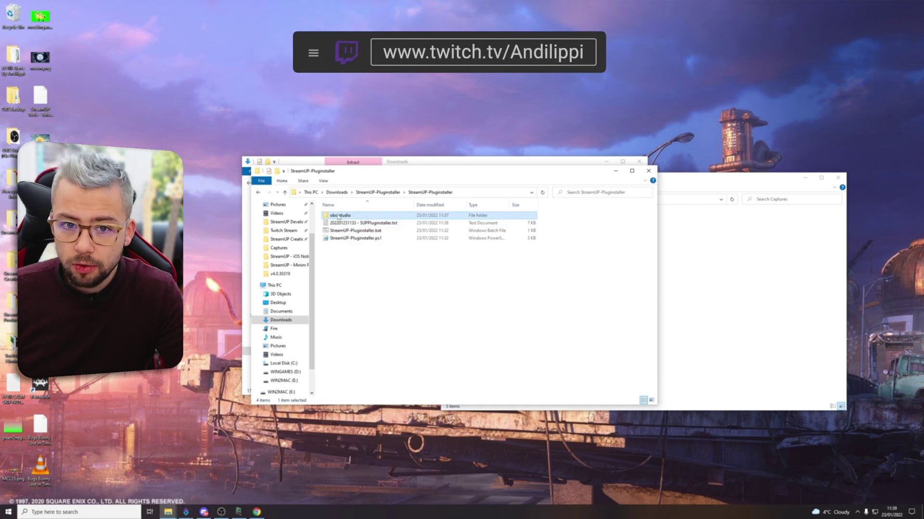
double_click(338, 216)
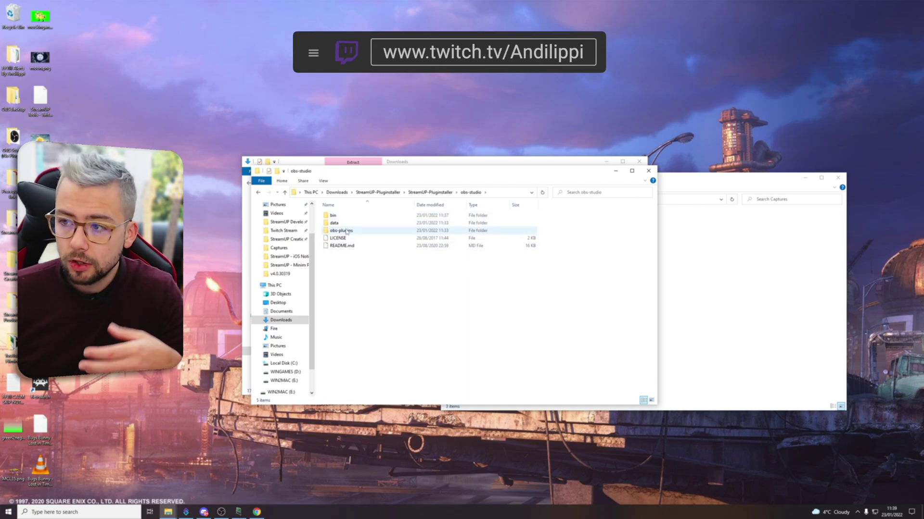
left_click(446, 193)
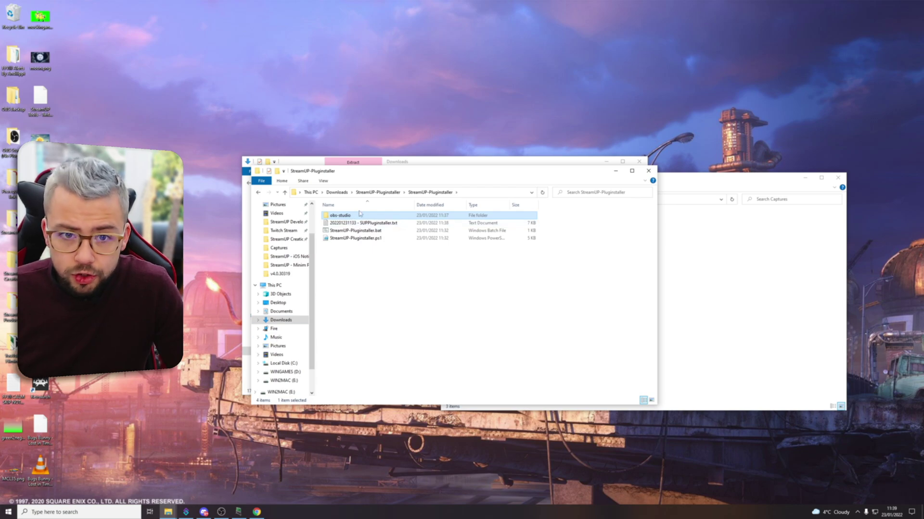
Paste obs-studio into C:\Program Files, replacing existing files and granting administrator permission.
left_click(284, 364)
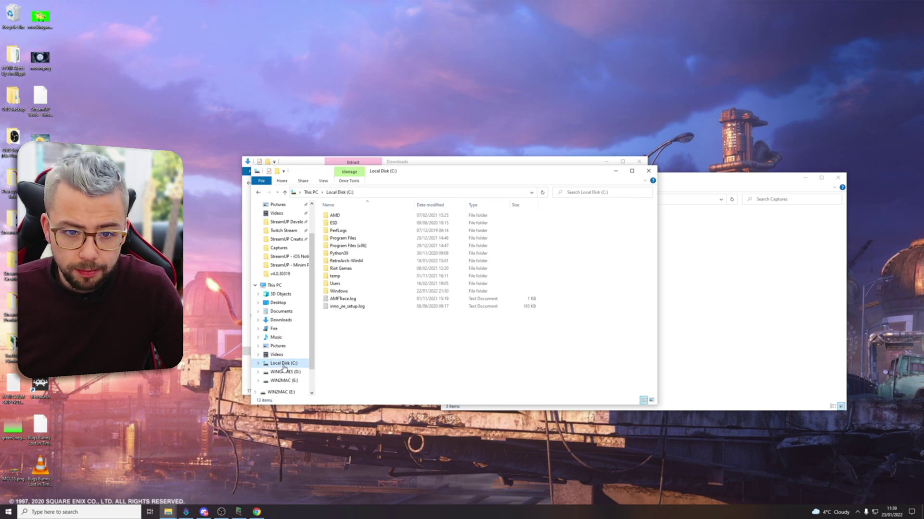
double_click(349, 239)
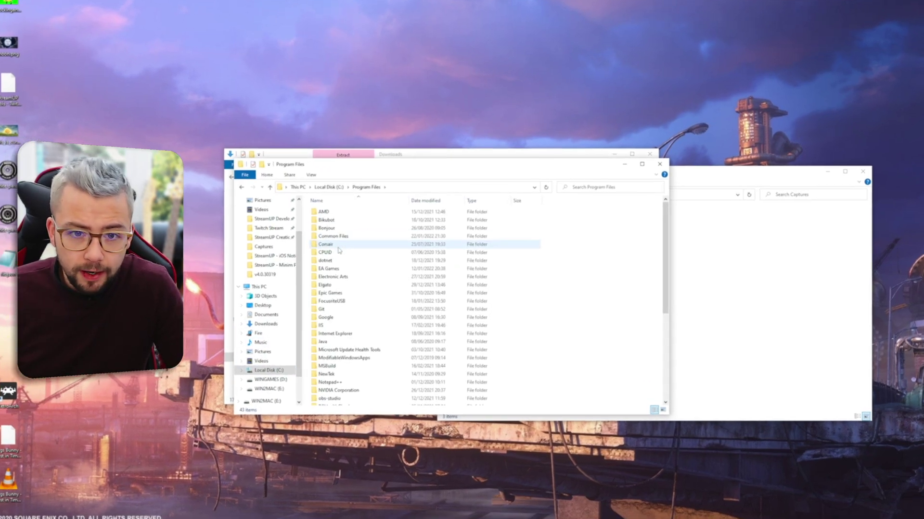
scroll(354, 318, "down", 3)
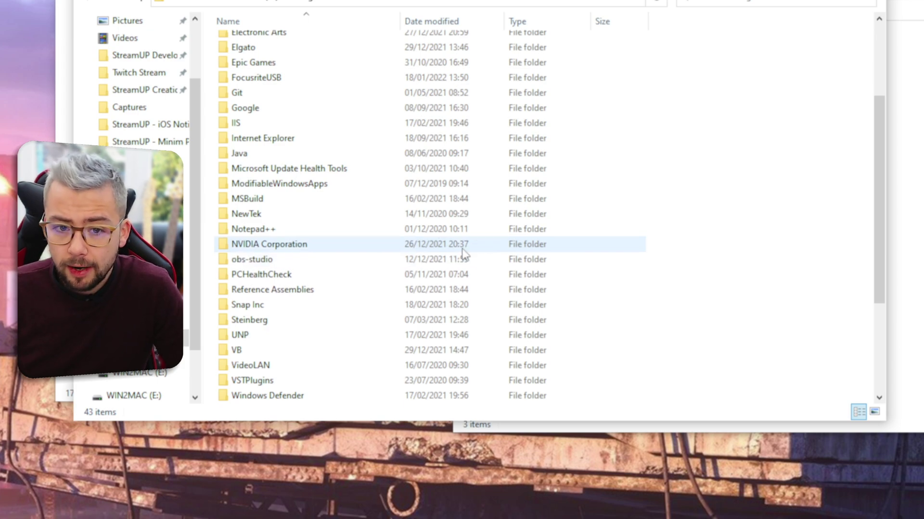
key("ctrl+v")
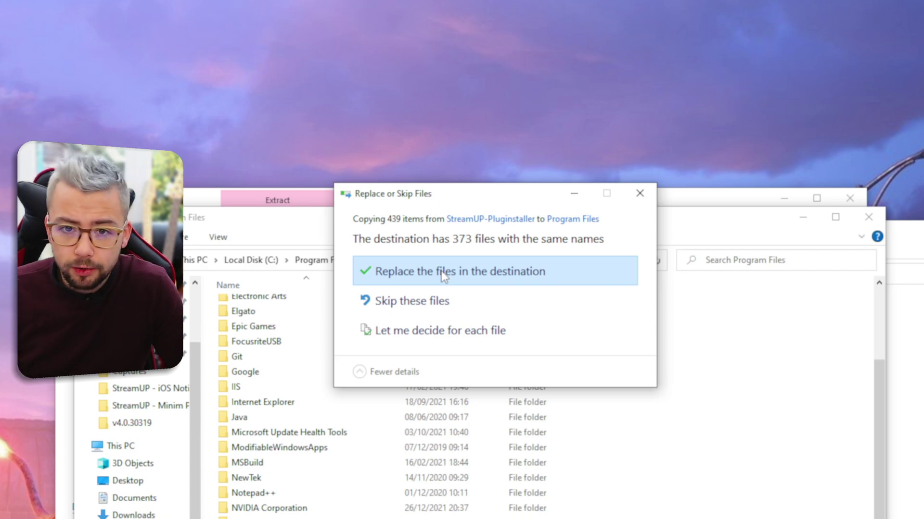
left_click(440, 271)
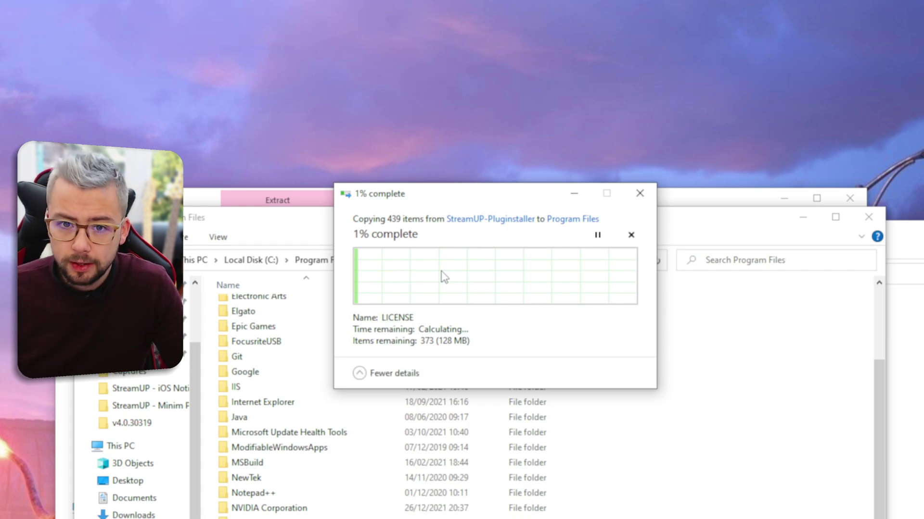
left_click(450, 317)
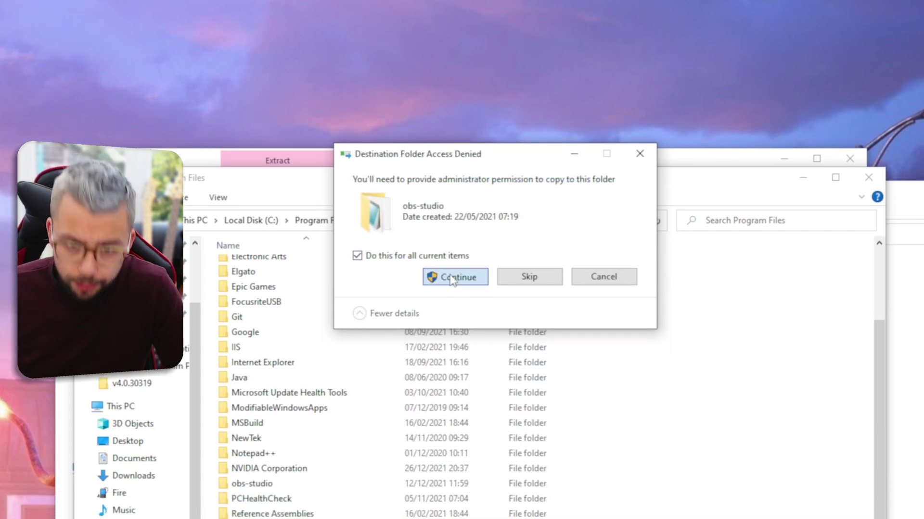